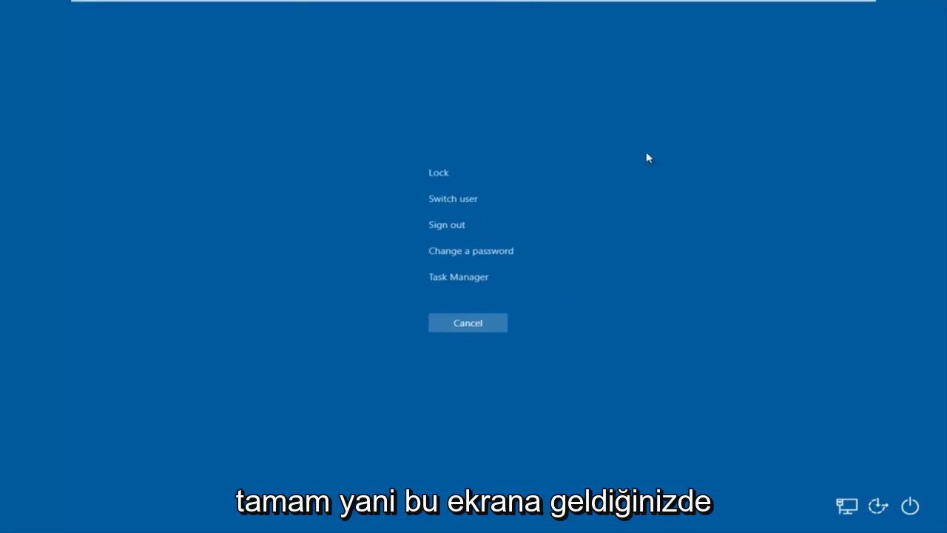
Launch Task Manager from the Ctrl+Alt+Del screen and move its window toward the centre
left_click(454, 279)
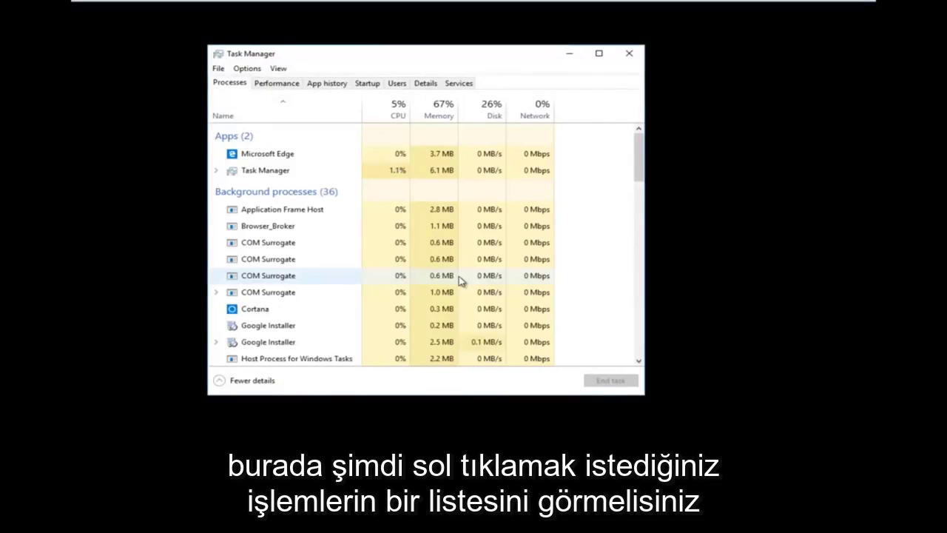
left_click_drag(481, 60, 557, 77)
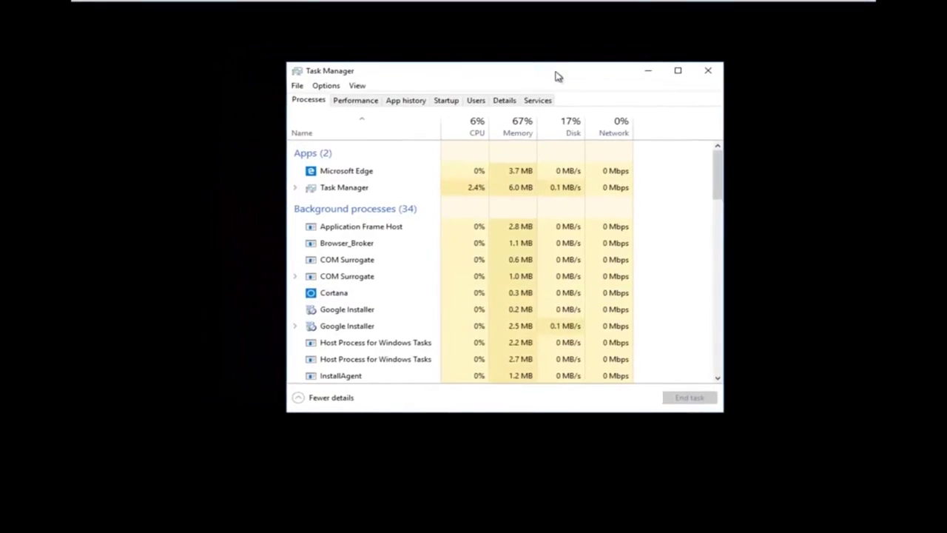
Run 'regedit' as a new task with administrative privileges from Task Manager
left_click(297, 87)
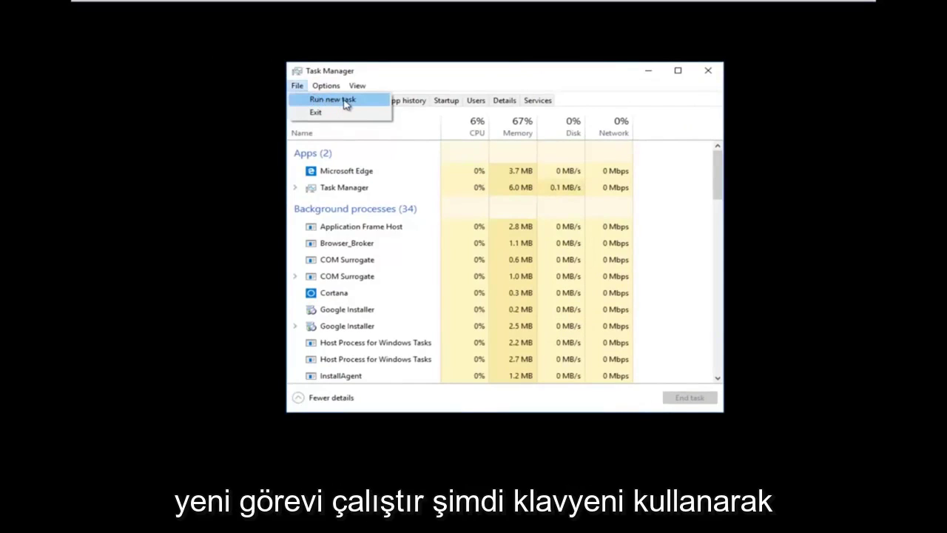
left_click(344, 104)
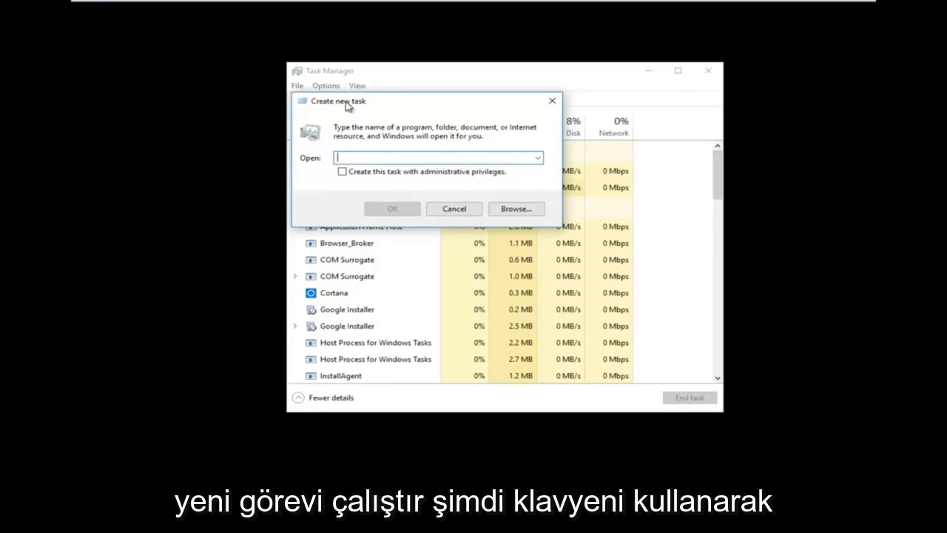
type("regedit")
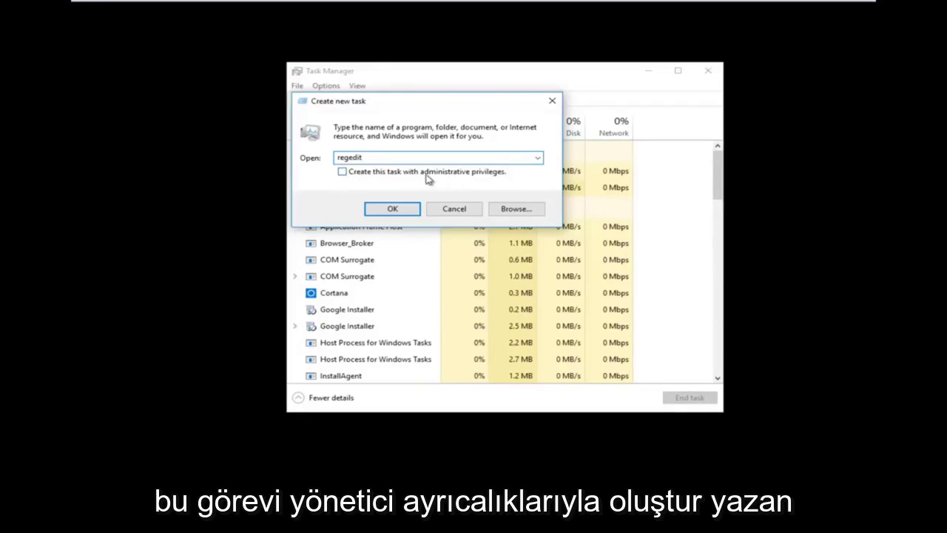
left_click(343, 173)
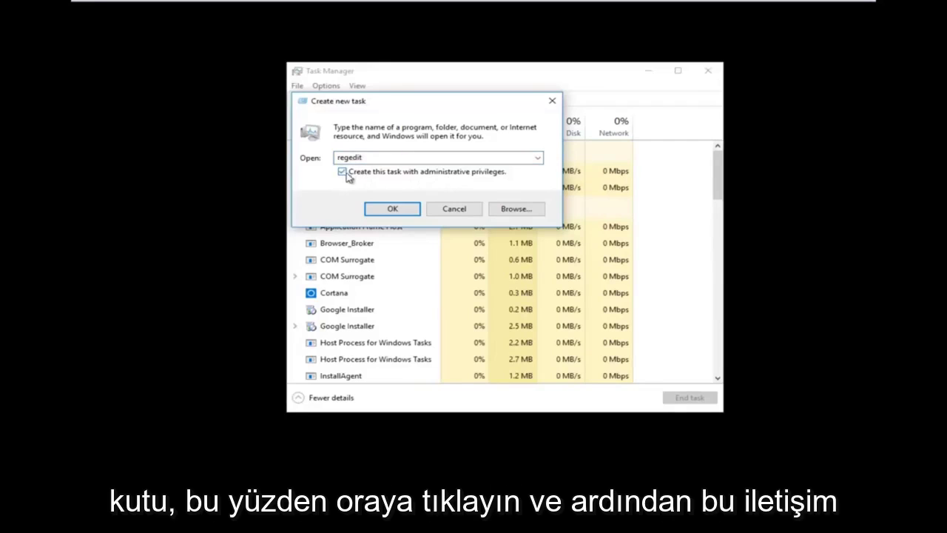
left_click(376, 211)
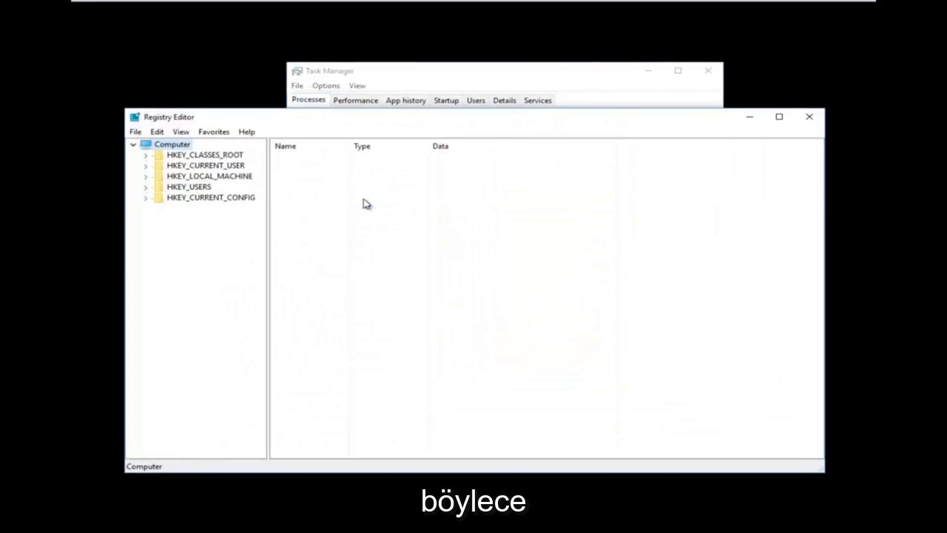
Expand HKEY_LOCAL_MACHINE and SOFTWARE, widening the key tree pane to fit names
left_click_drag(367, 121, 392, 90)
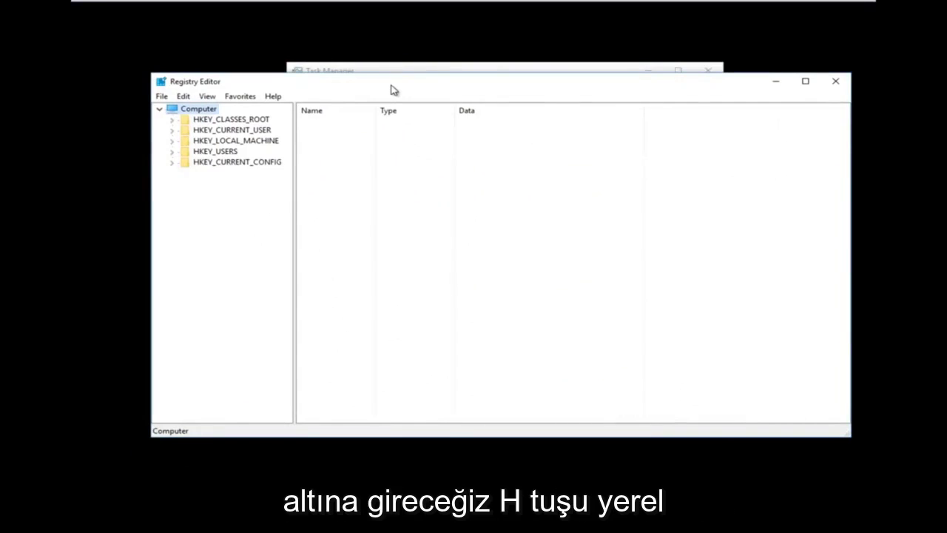
left_click(172, 142)
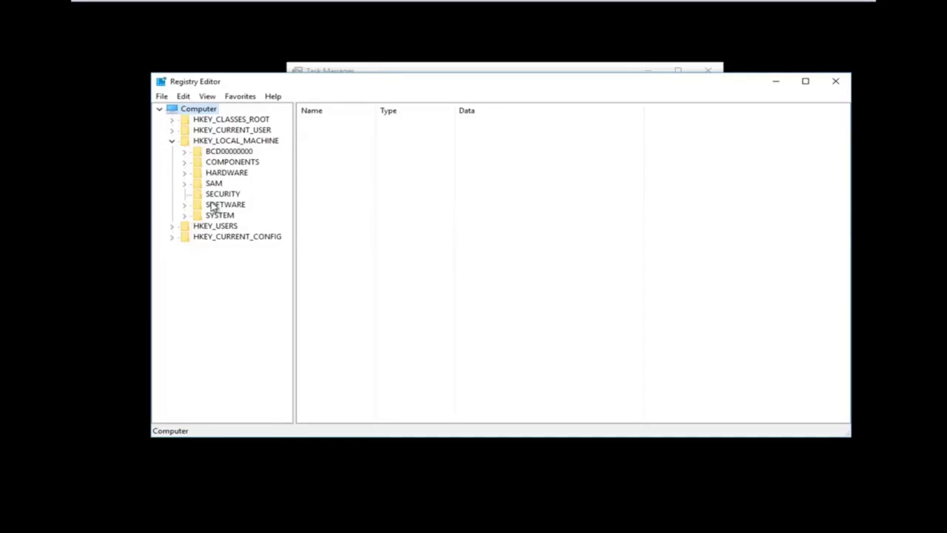
left_click(185, 206)
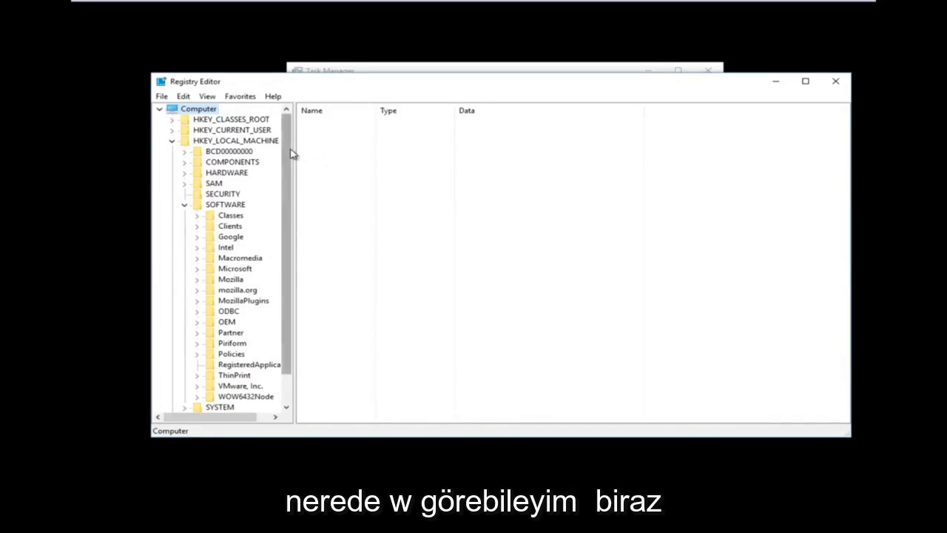
left_click_drag(295, 147, 351, 148)
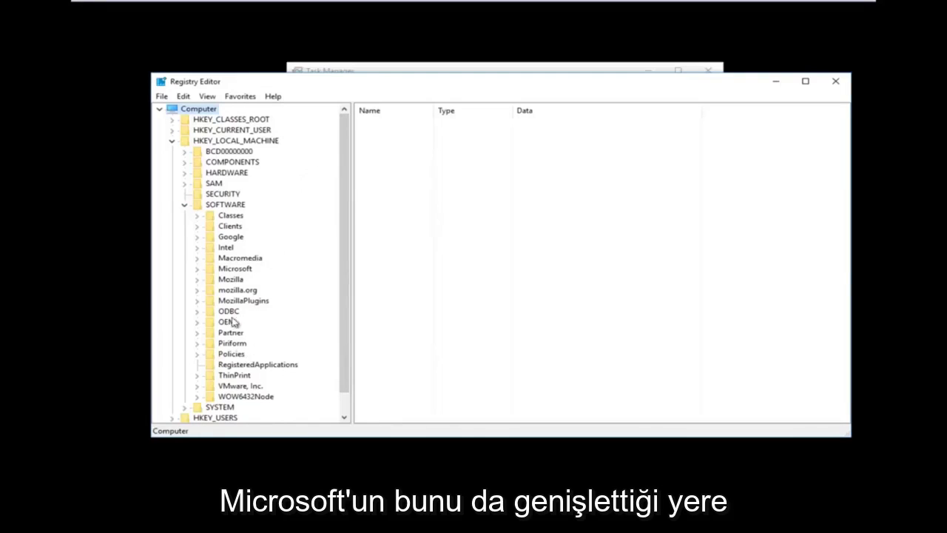
Expand SOFTWARE\Microsoft, then select and expand Windows NT to reveal CurrentVersion
left_click(198, 269)
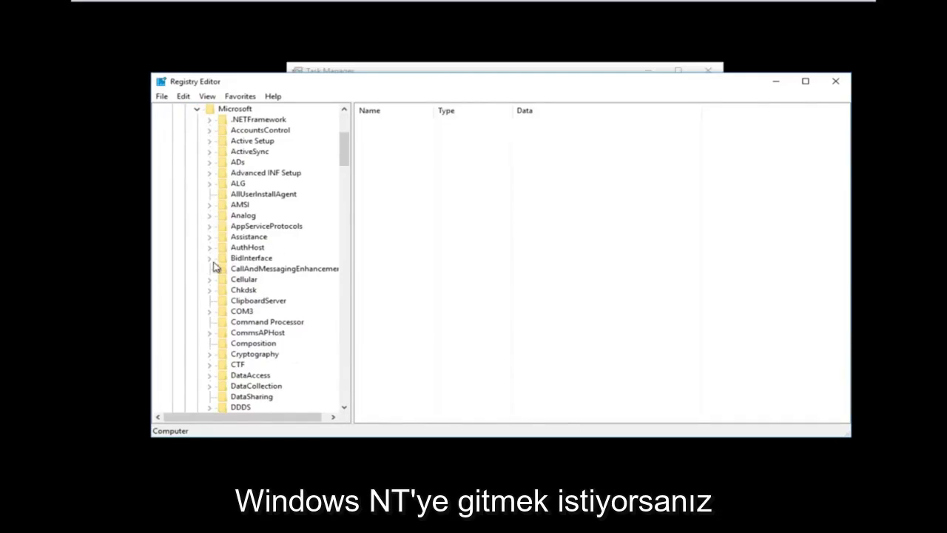
left_click_drag(344, 162, 308, 367)
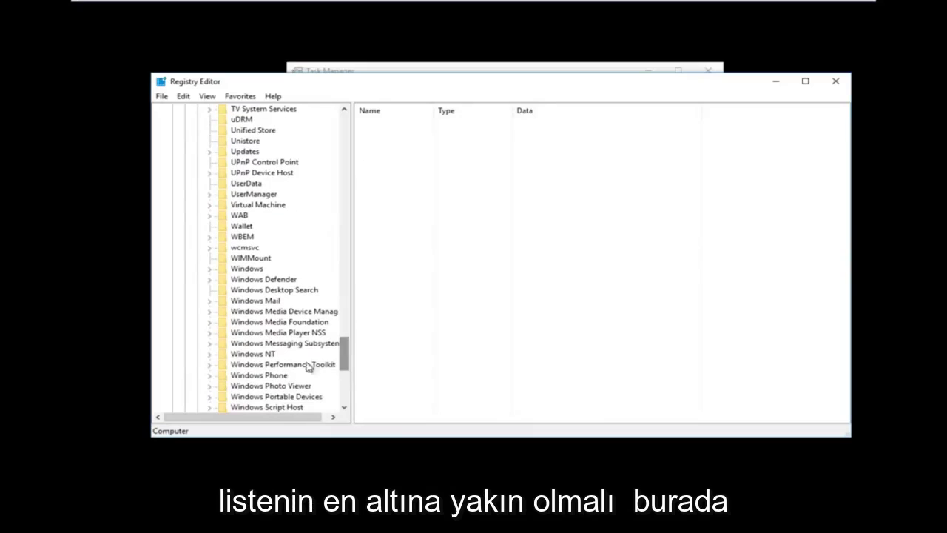
left_click(251, 354)
scroll(249, 321, "down", 2)
left_click(210, 290)
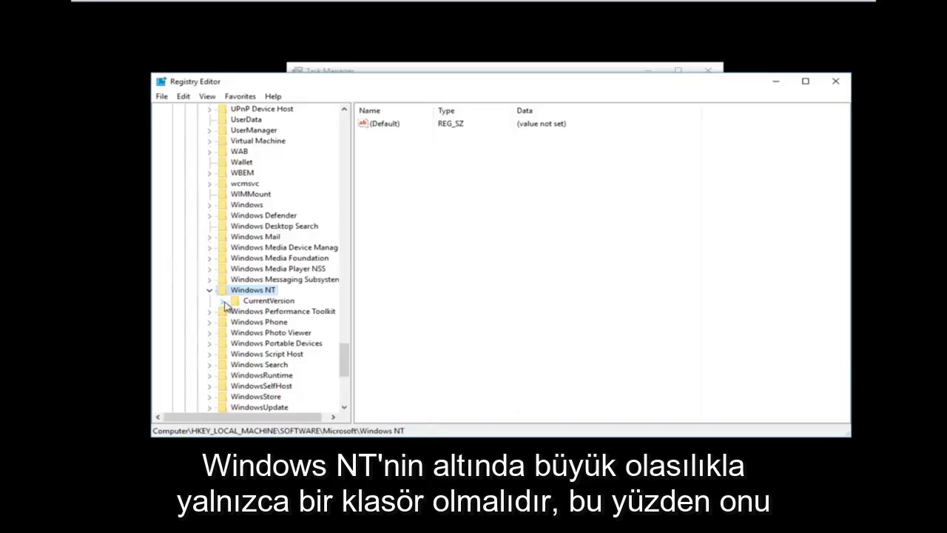
Expand CurrentVersion and select the Winlogon key to list its values
left_click(225, 301)
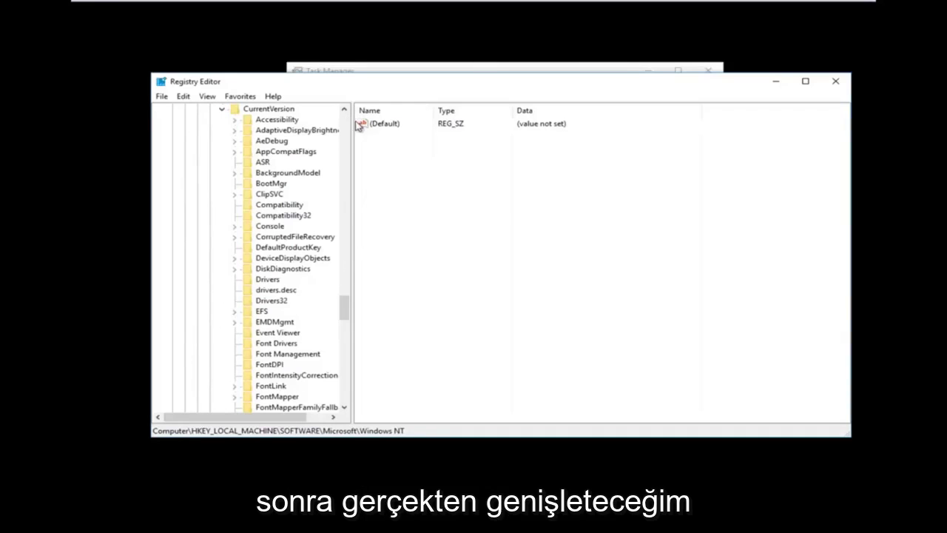
left_click_drag(350, 122, 412, 146)
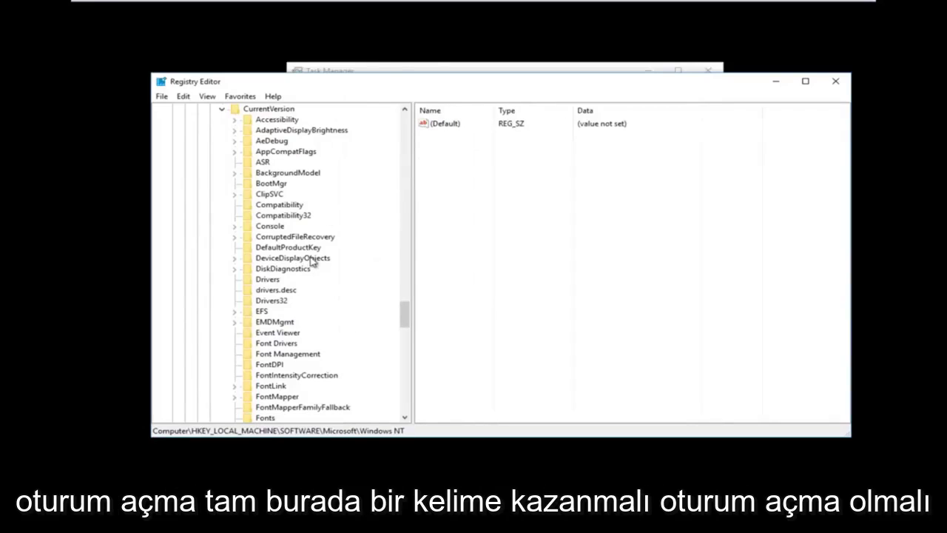
scroll(309, 265, "down", 8)
scroll(311, 269, "down", 14)
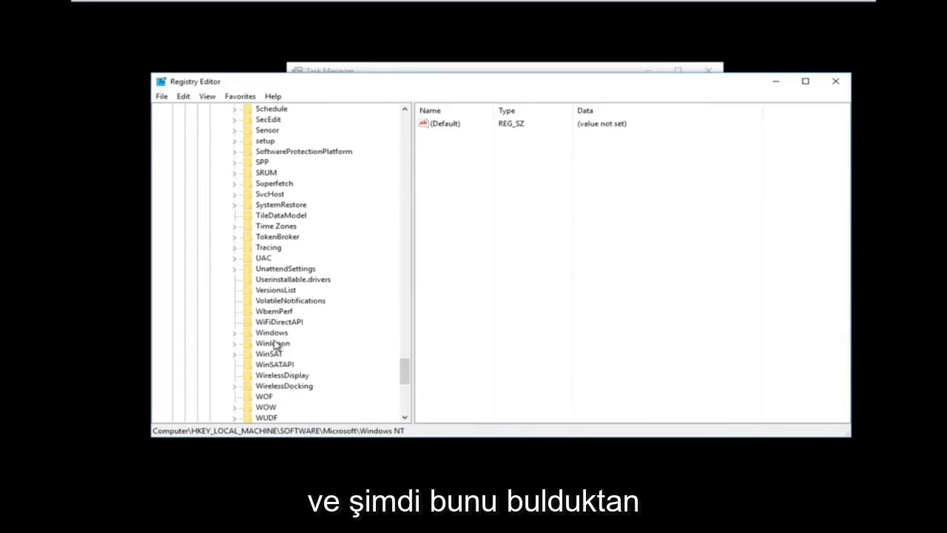
left_click(271, 344)
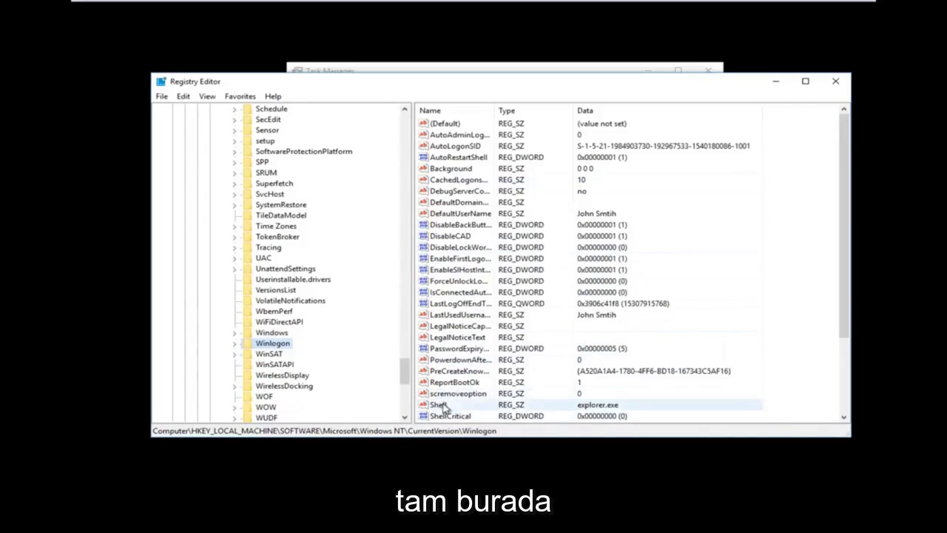
Open the Shell value's Edit String dialog and confirm its data reads explorer.exe
scroll(583, 295, "down", 3)
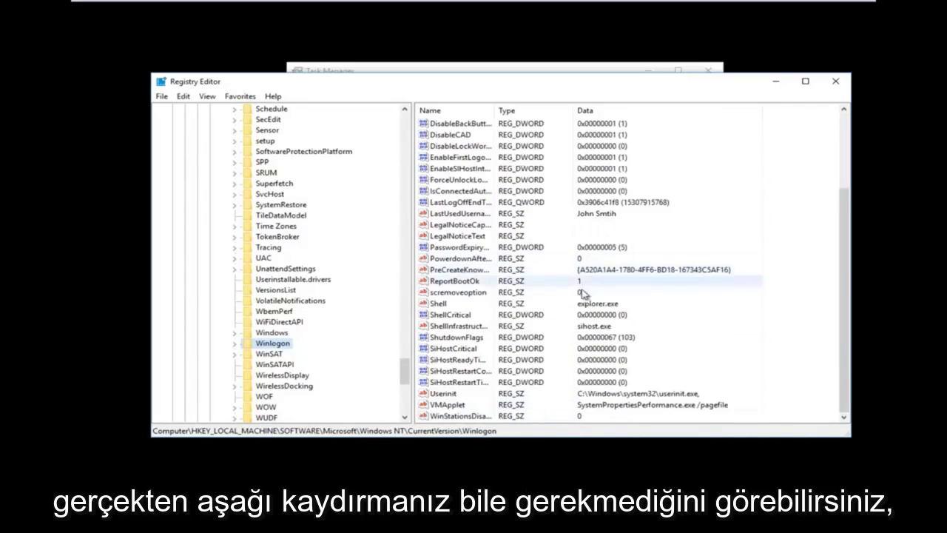
double_click(441, 305)
left_click_drag(274, 135, 503, 188)
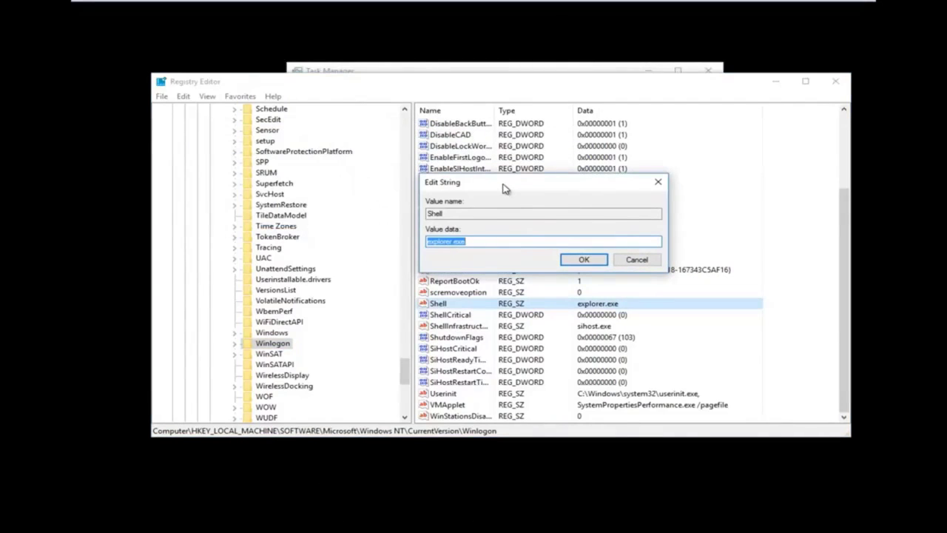
left_click(451, 242)
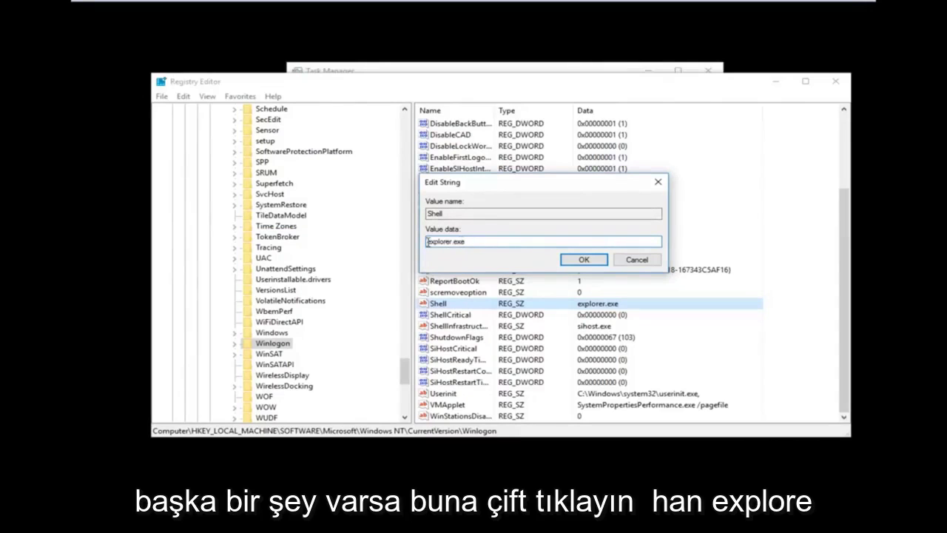
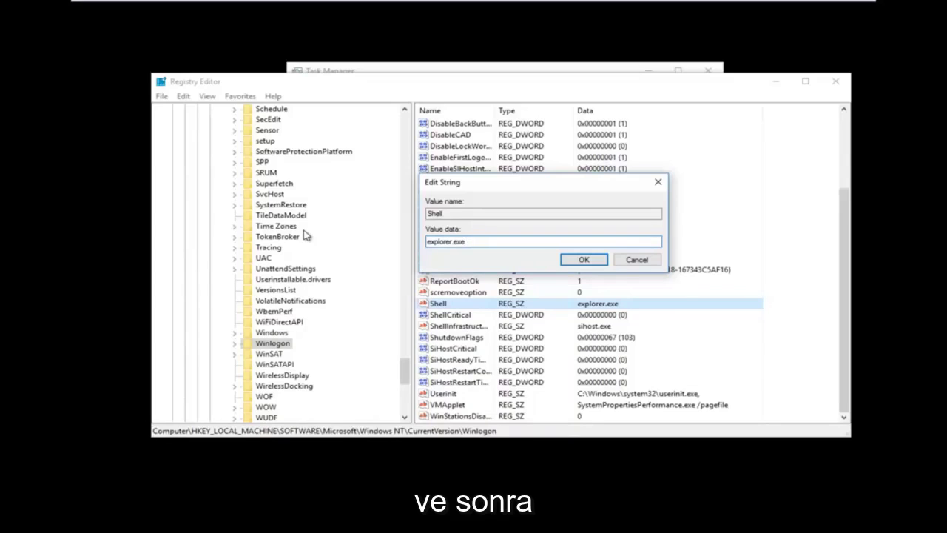
Confirm explorer.exe as the Shell value data under the Winlogon key
left_click(581, 260)
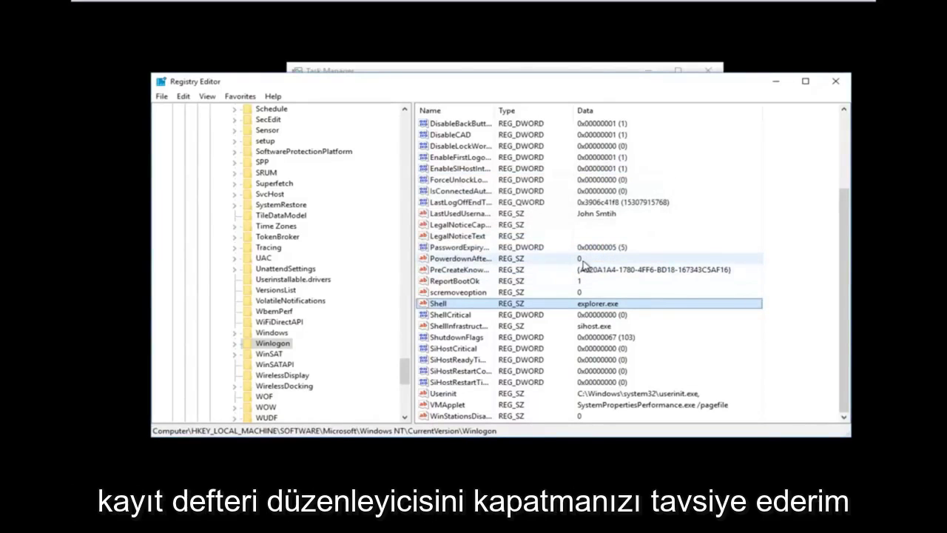
Close Registry Editor and Task Manager
left_click(837, 82)
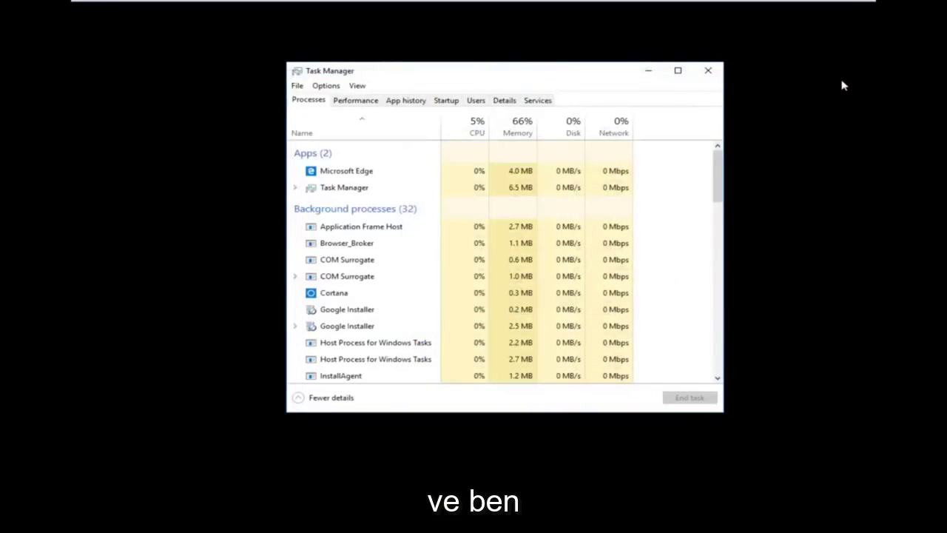
left_click(708, 71)
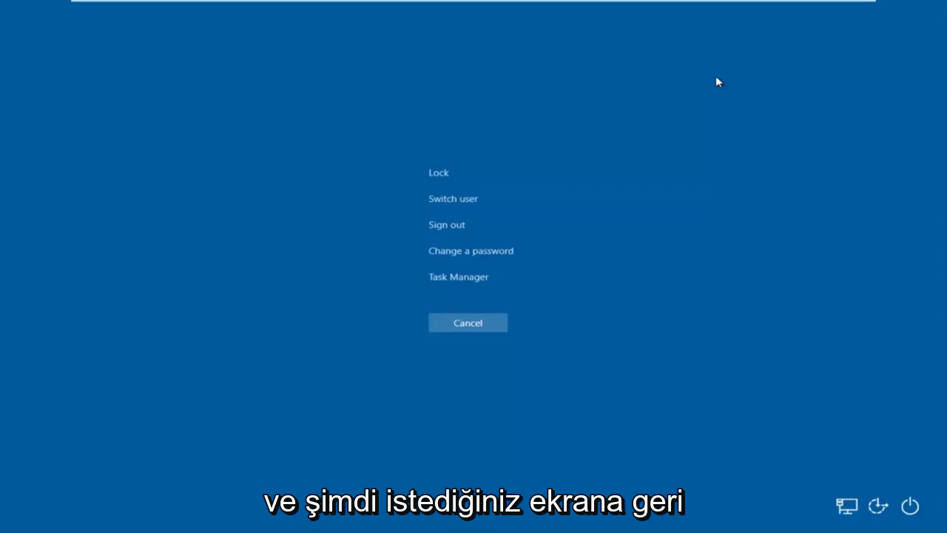
Choose Update and restart from the power options on the security screen
left_click(909, 508)
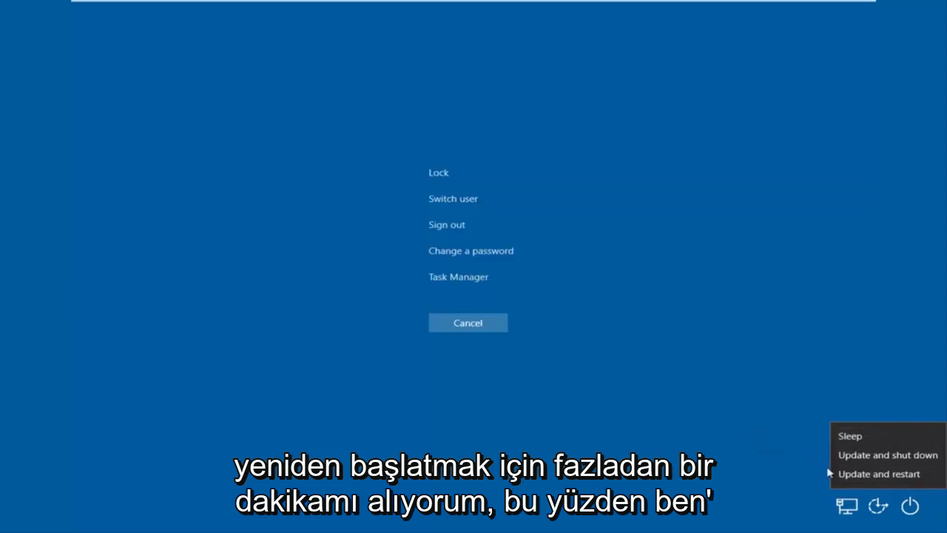
left_click(856, 474)
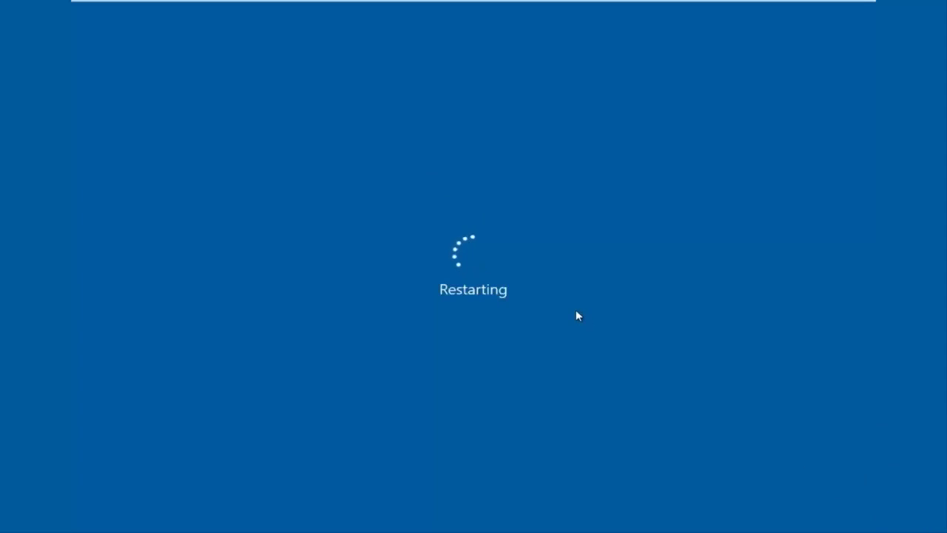